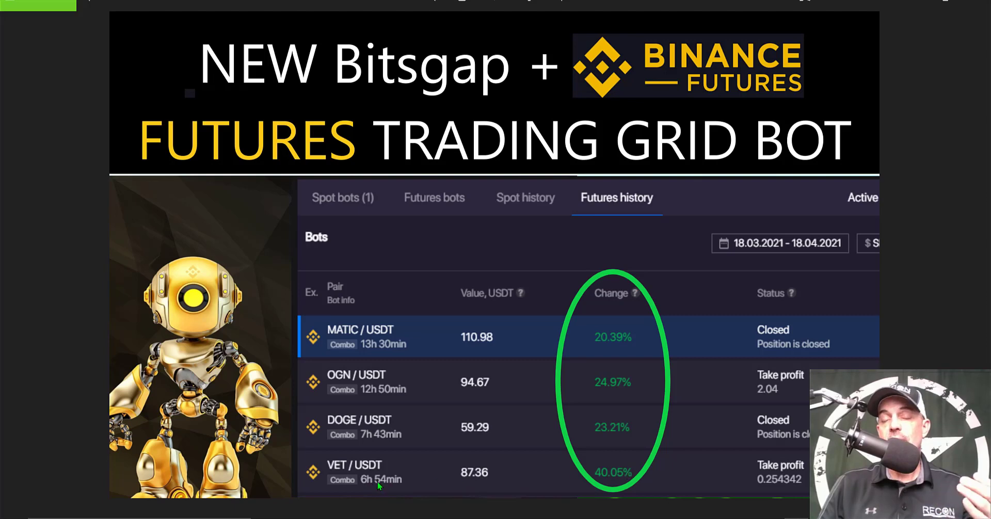
key("Right")
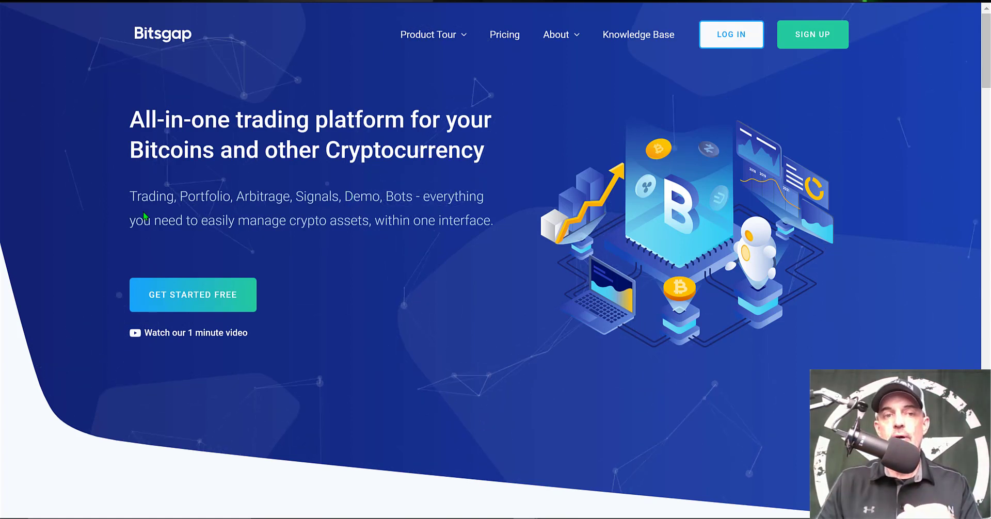
Step: Examine the home page's summary of trading, demo and bot features
left_click_drag(128, 196, 182, 195)
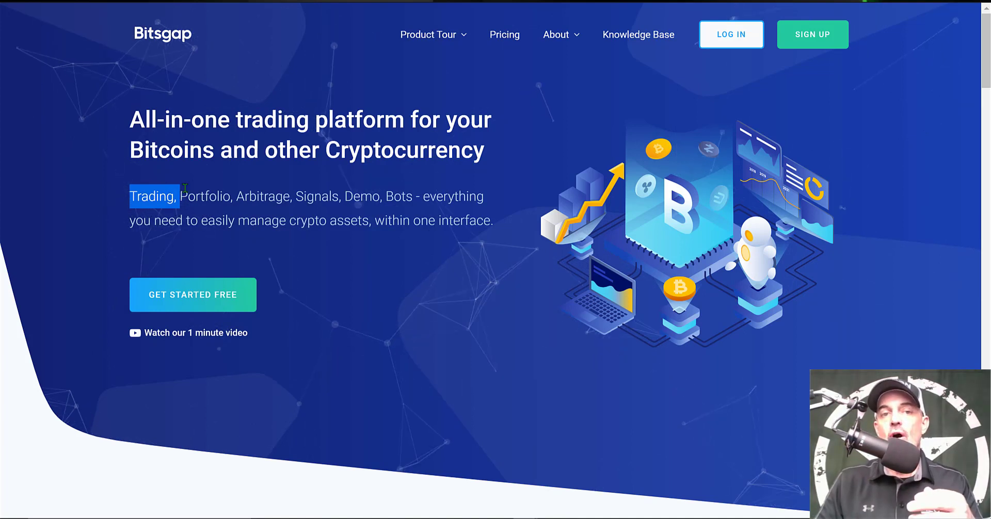
left_click(299, 195)
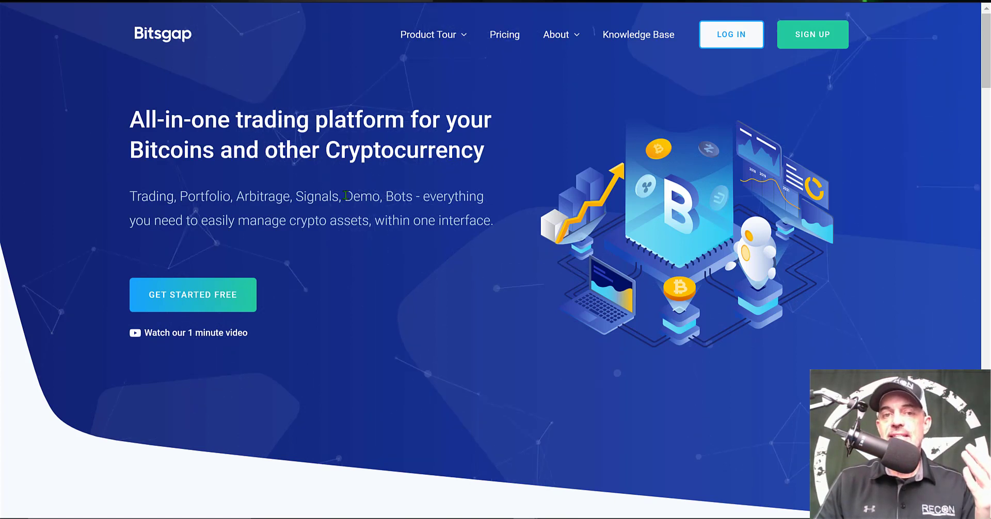
left_click_drag(344, 195, 380, 194)
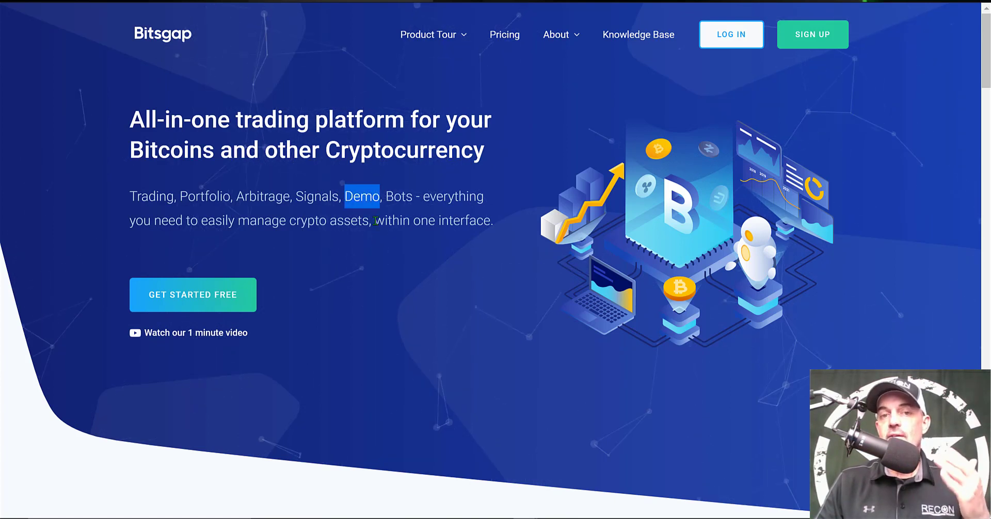
left_click(383, 196)
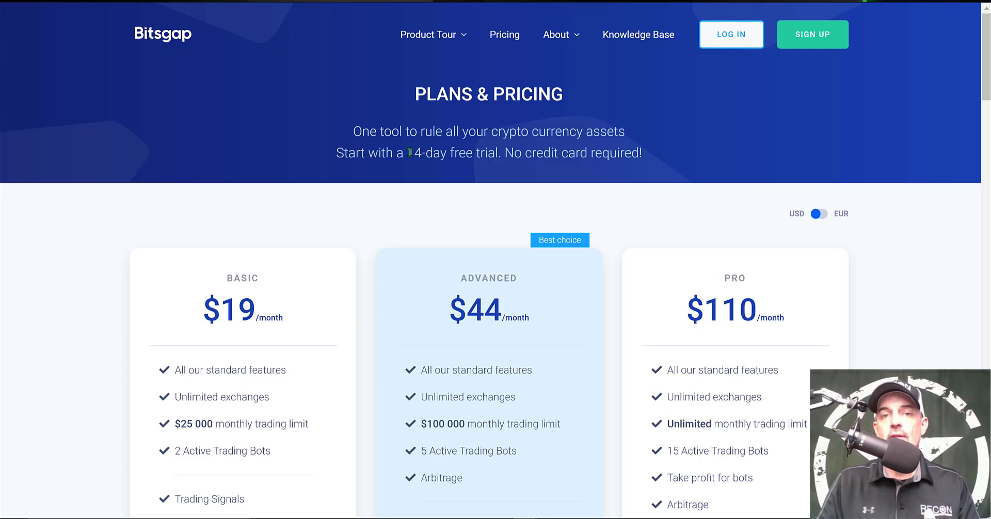
Step: Review the pricing page for the free trial and the active trading bot limits of the Basic and Advanced plans
left_click_drag(410, 152, 497, 147)
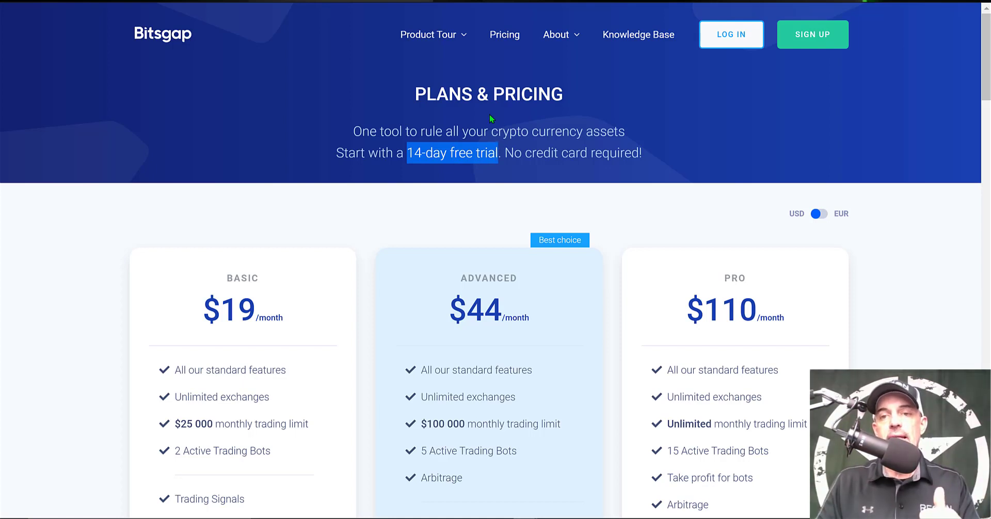
left_click_drag(721, 274, 763, 279)
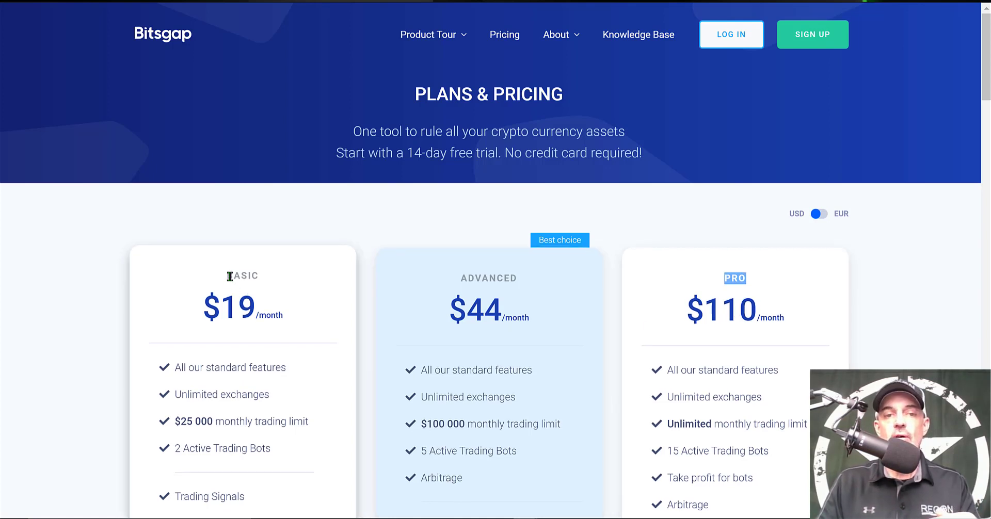
left_click_drag(229, 277, 265, 274)
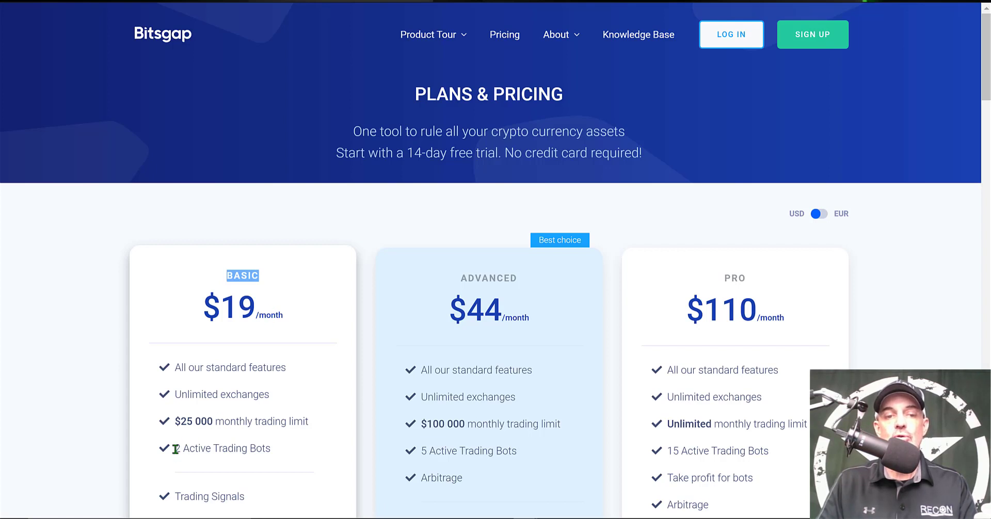
left_click_drag(174, 450, 281, 449)
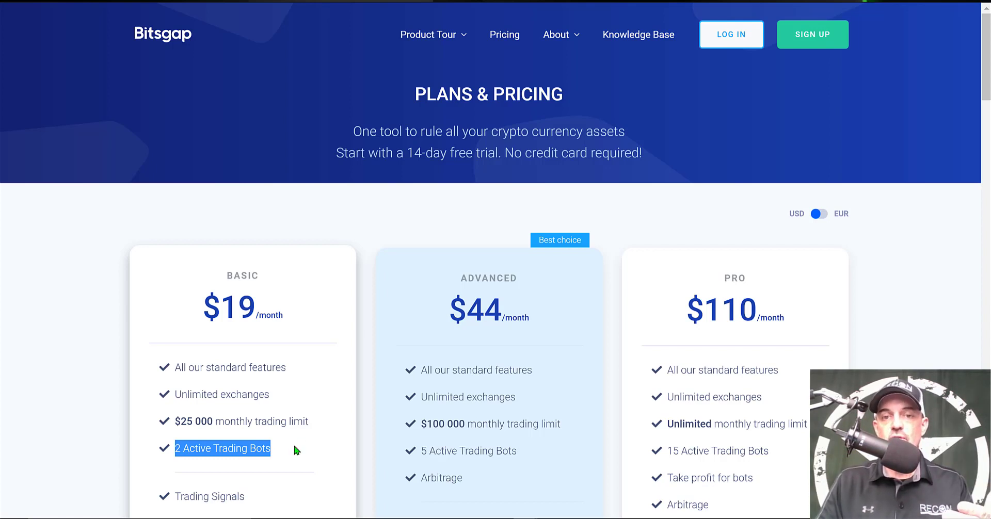
double_click(476, 277)
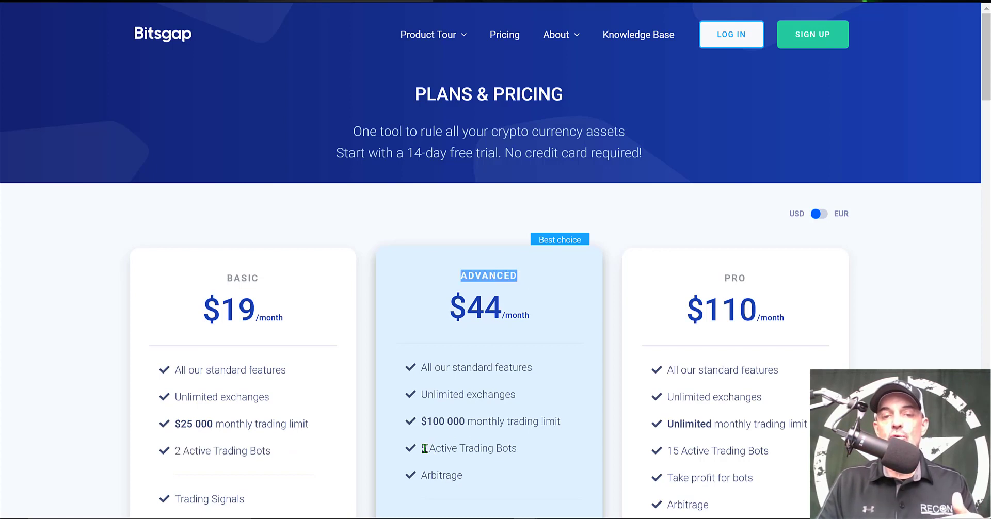
left_click_drag(425, 449, 545, 450)
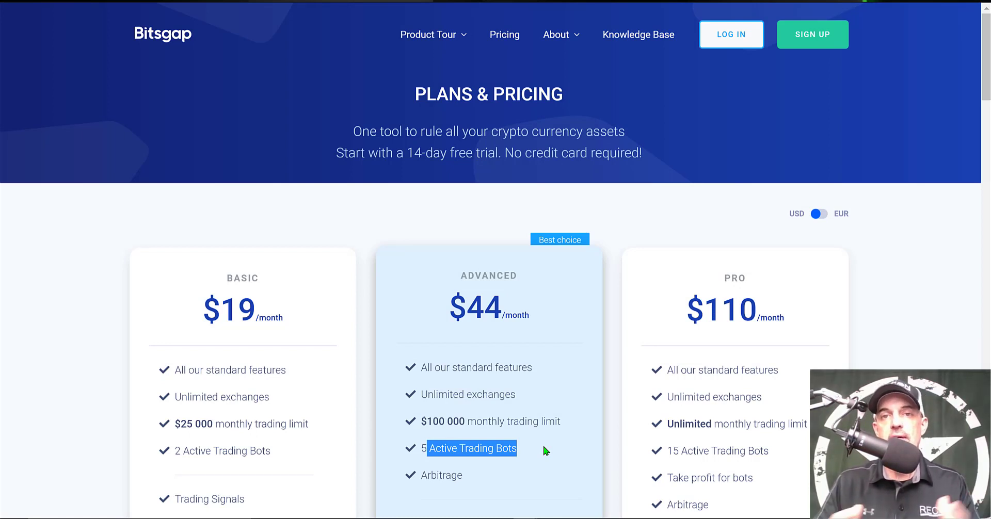
left_click_drag(421, 448, 496, 449)
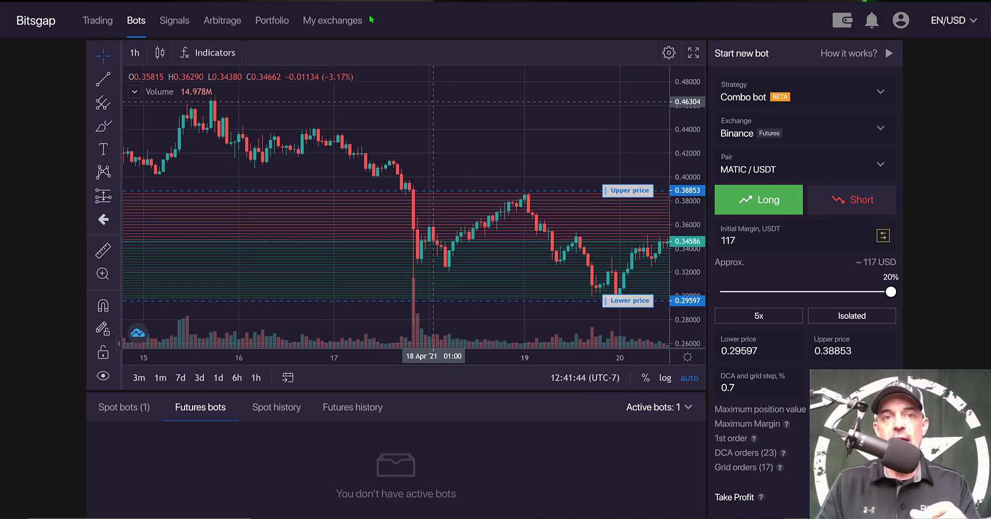
Step: Start connecting a new exchange to the account and select Bitfinex as the exchange
left_click(326, 26)
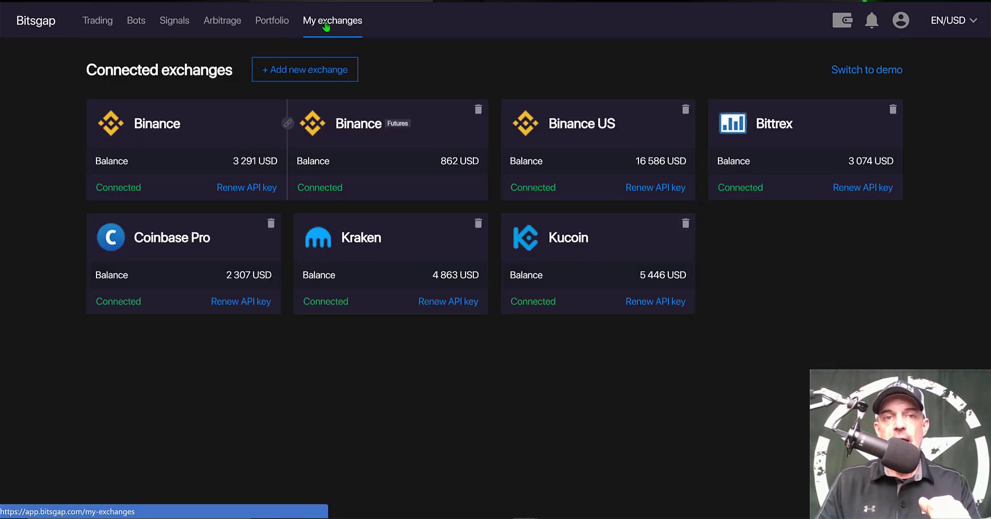
left_click(284, 73)
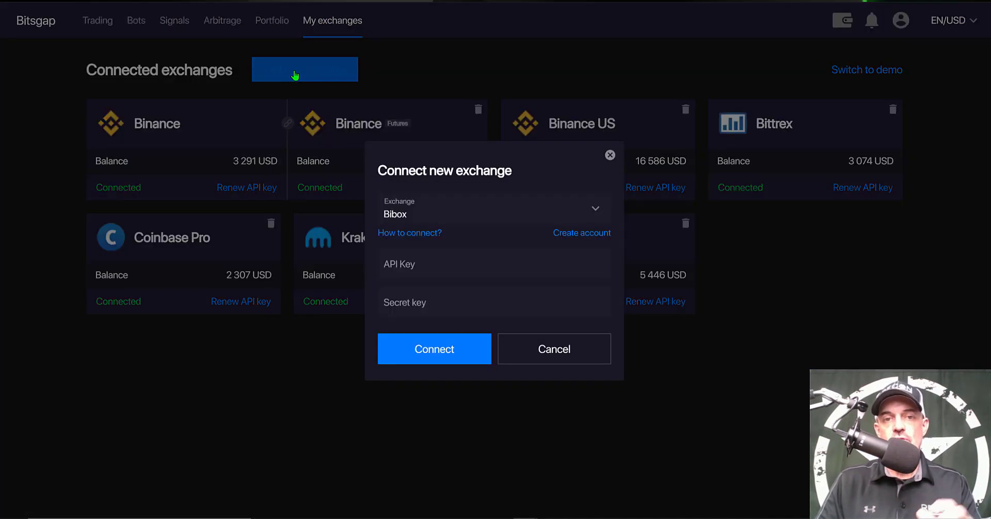
left_click(598, 212)
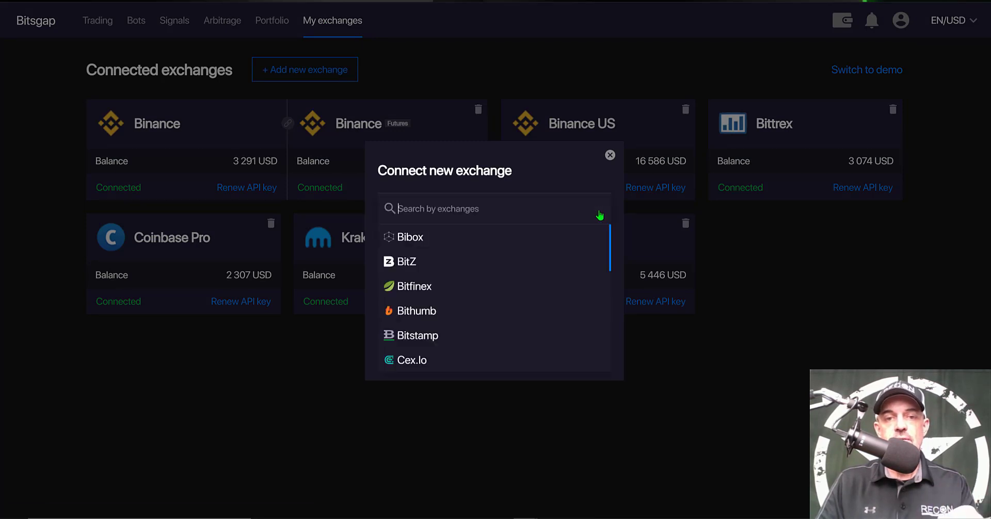
left_click(427, 288)
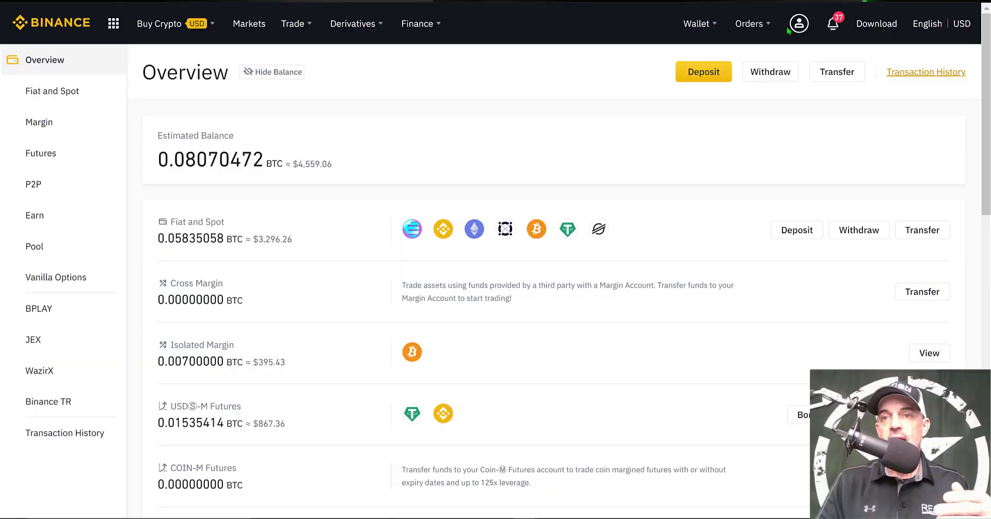
Step: Switch to Binance, go to API management and enter "name" as the label for a new API key
mouse_move(800, 23)
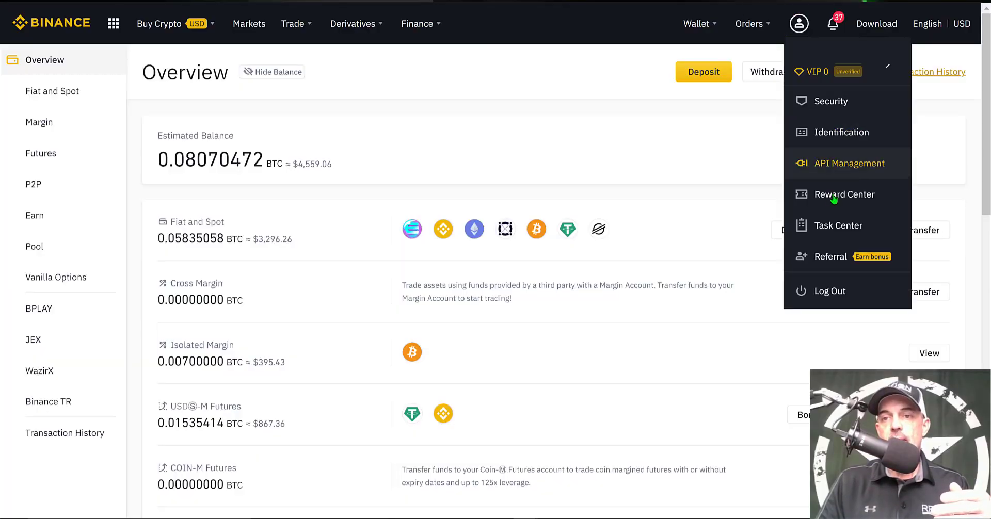
left_click(834, 165)
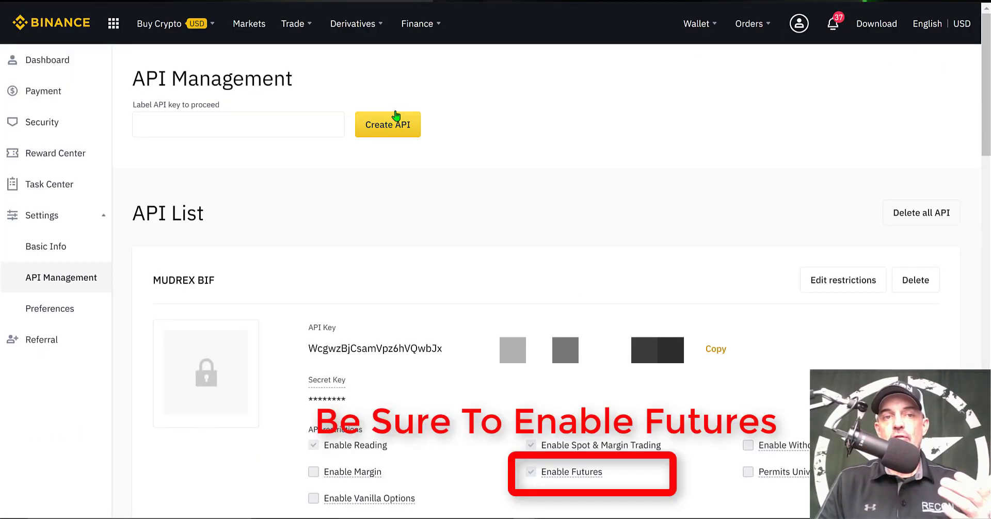
left_click(318, 120)
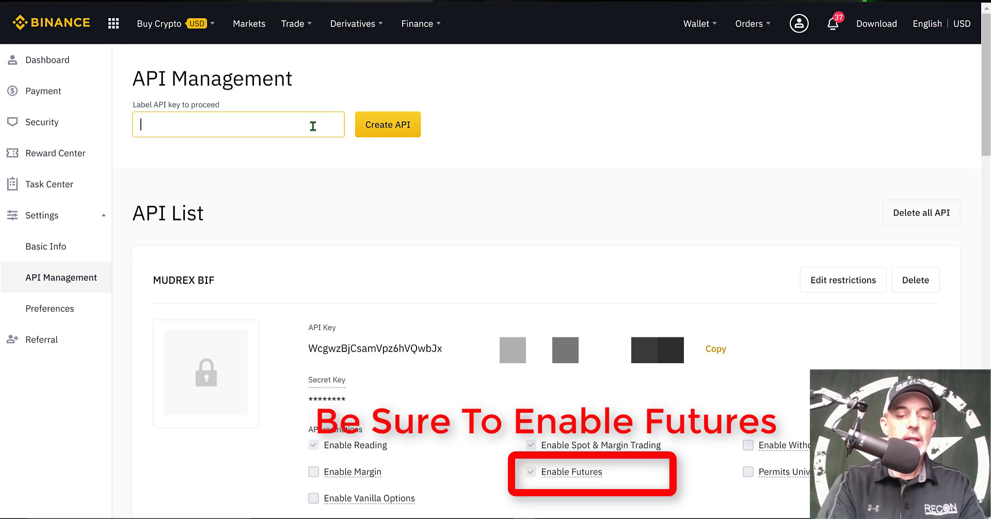
type("name")
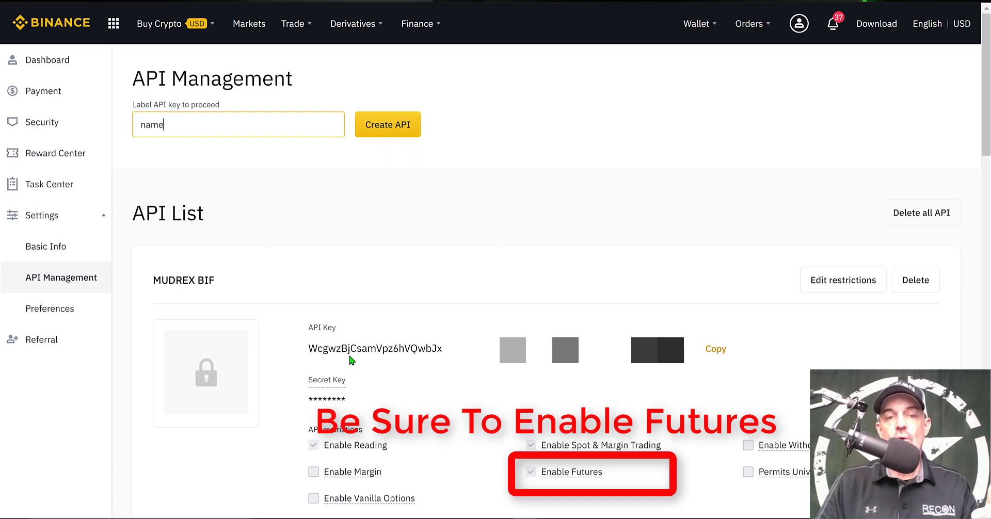
Step: Try pasting an API key into the API Key field of the Bitfinex connection in Bitsgap, and cancel the new connection
left_click_drag(310, 349, 660, 349)
right_click(430, 250)
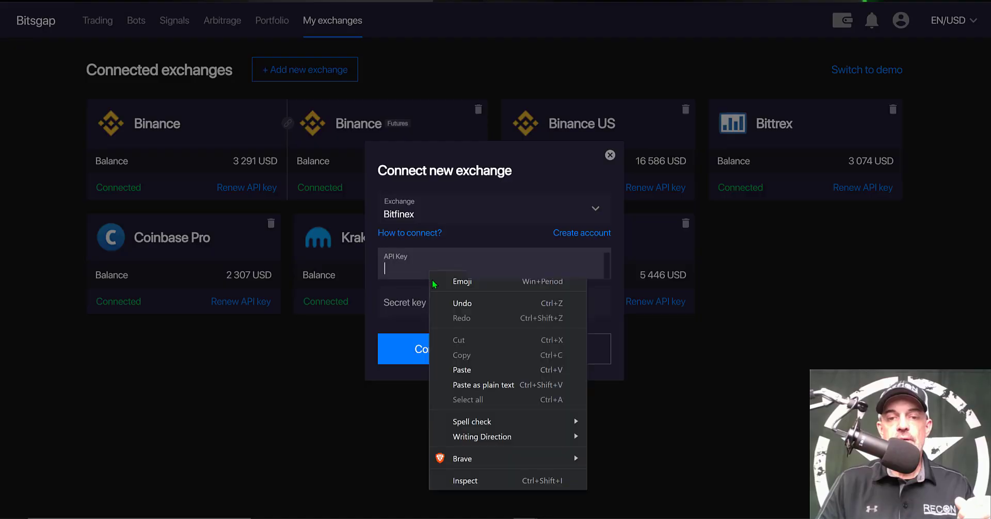
left_click(469, 371)
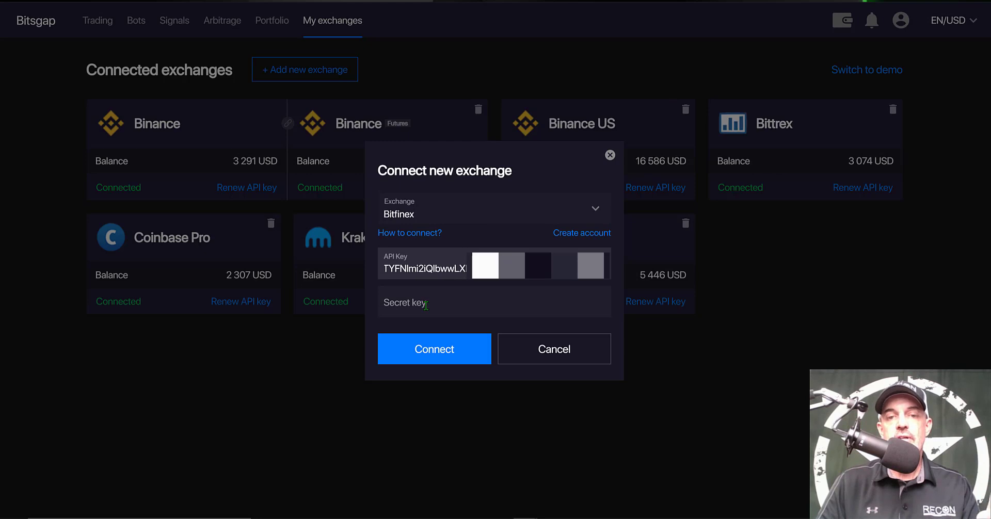
left_click(569, 344)
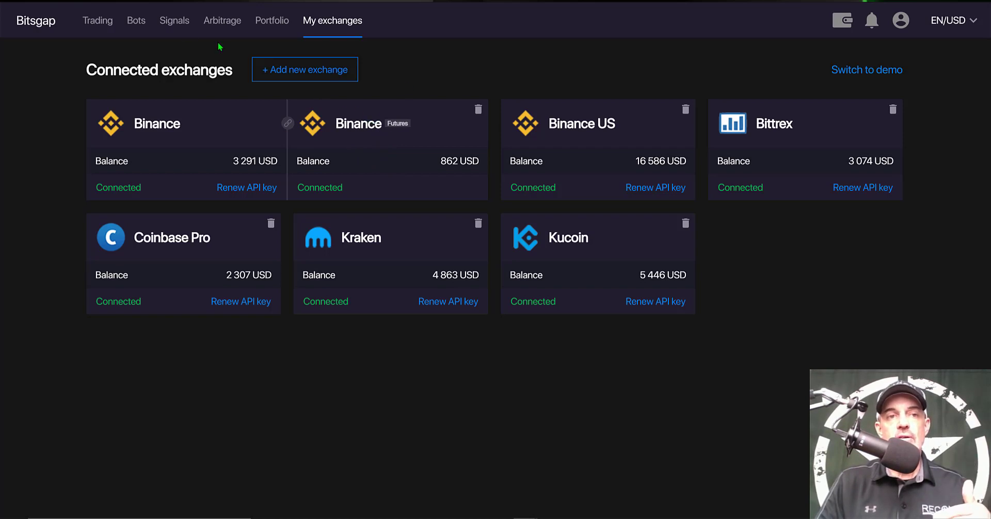
Step: Go to the bots page and set the new Combo bot's exchange to Binance Futures and its pair to OGN / USDT
left_click(141, 23)
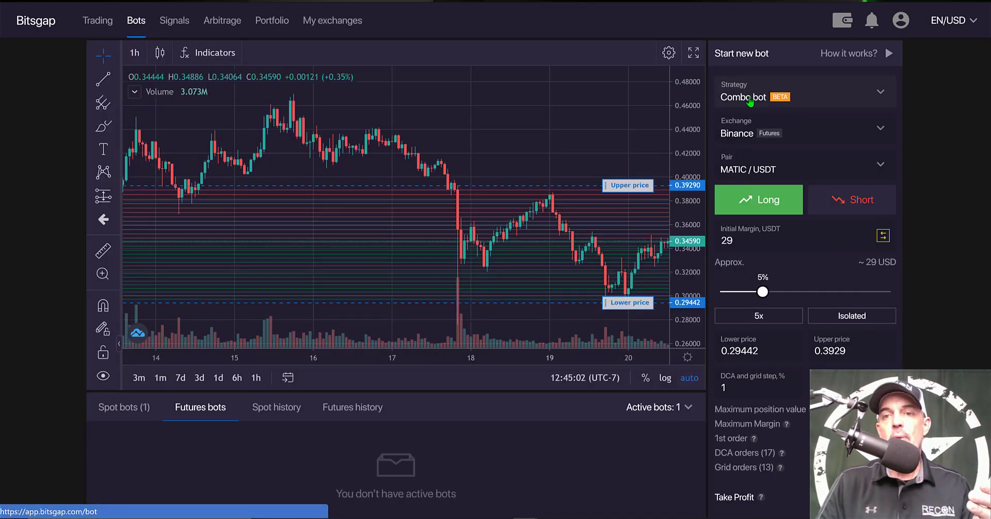
left_click(814, 134)
left_click(782, 276)
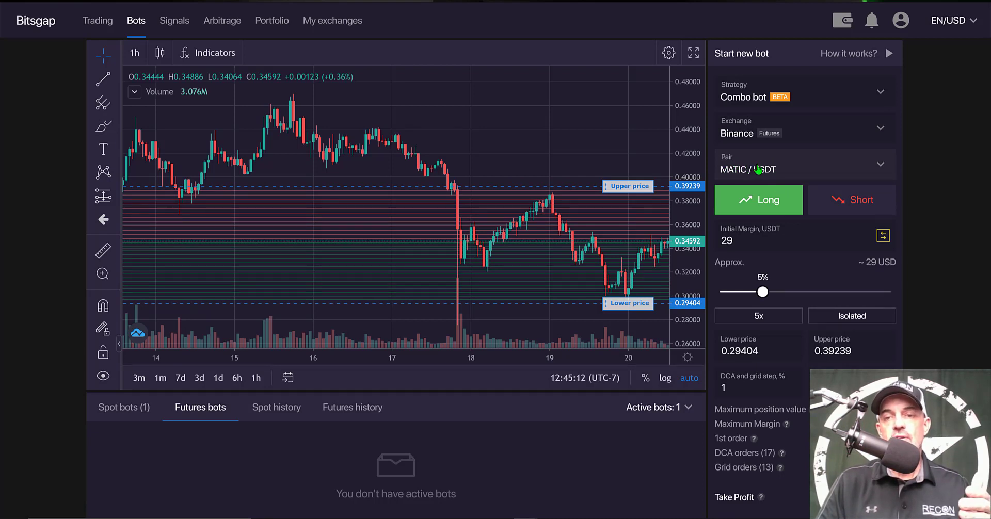
left_click(758, 170)
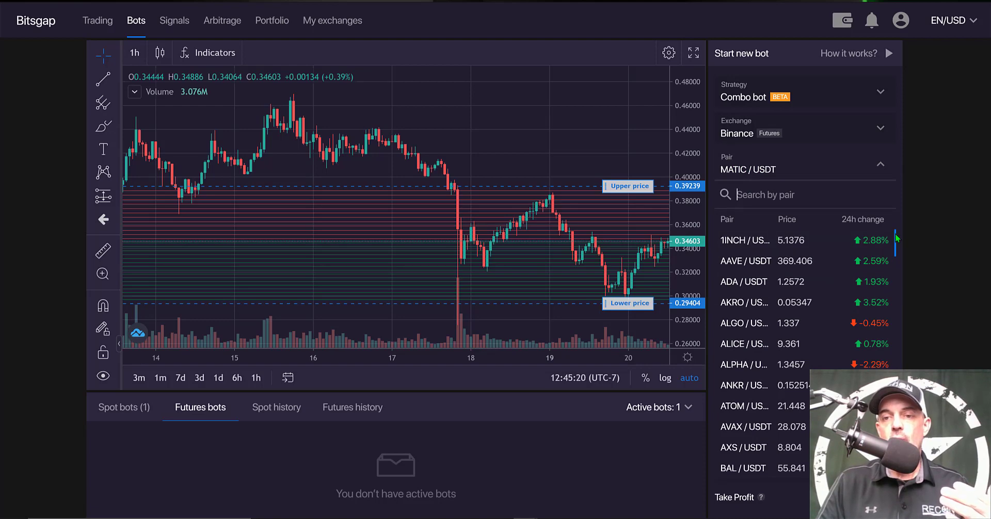
left_click_drag(897, 238, 887, 416)
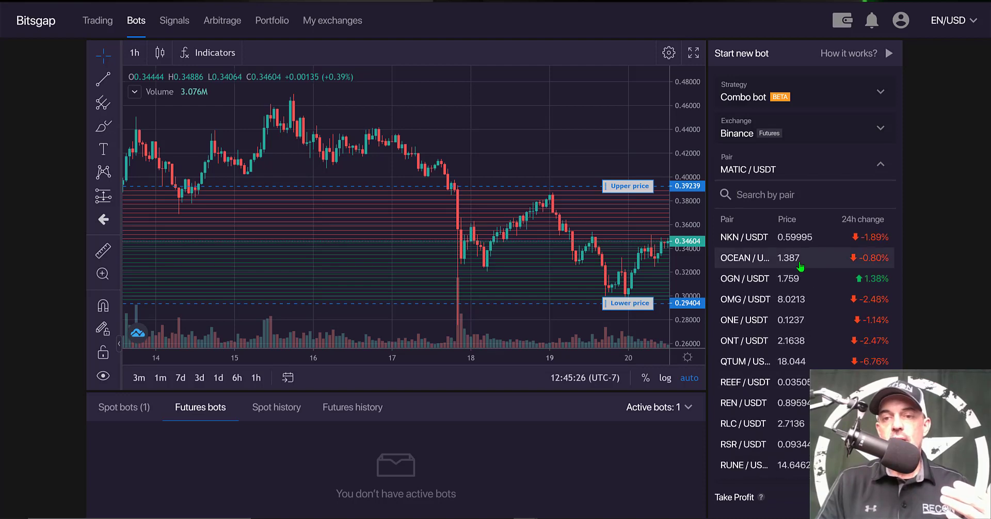
left_click(789, 279)
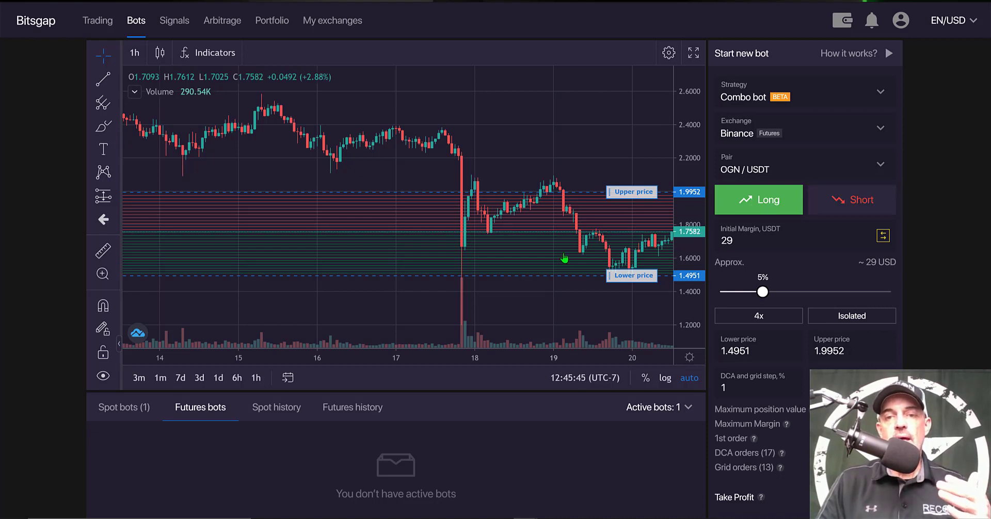
Step: Try the Short direction, return the bot to Long, and set its initial margin to 20% of the balance
left_click_drag(566, 258, 487, 257)
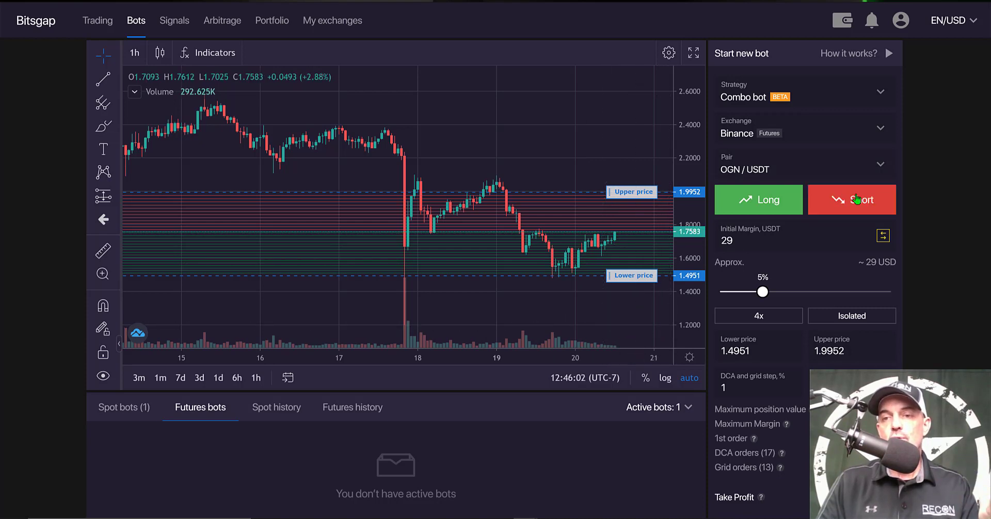
left_click(857, 199)
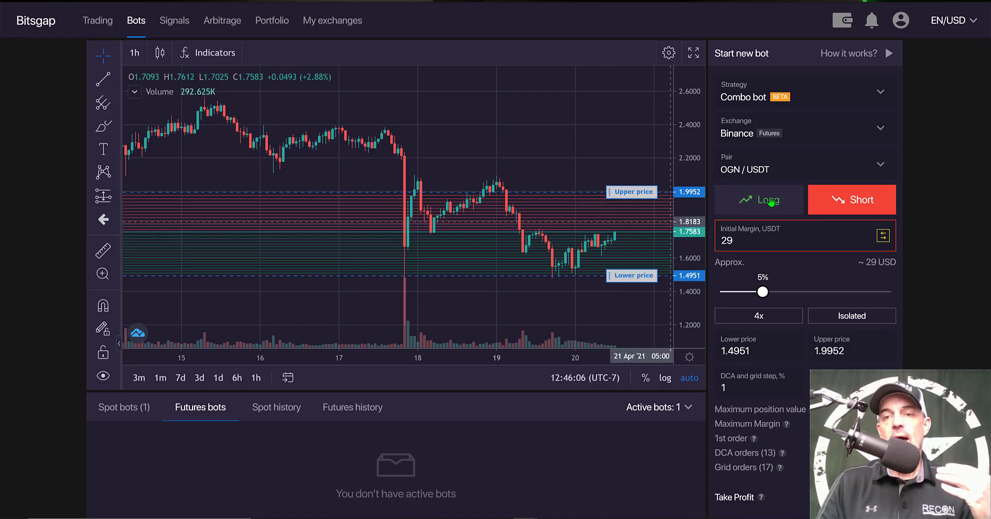
left_click(768, 201)
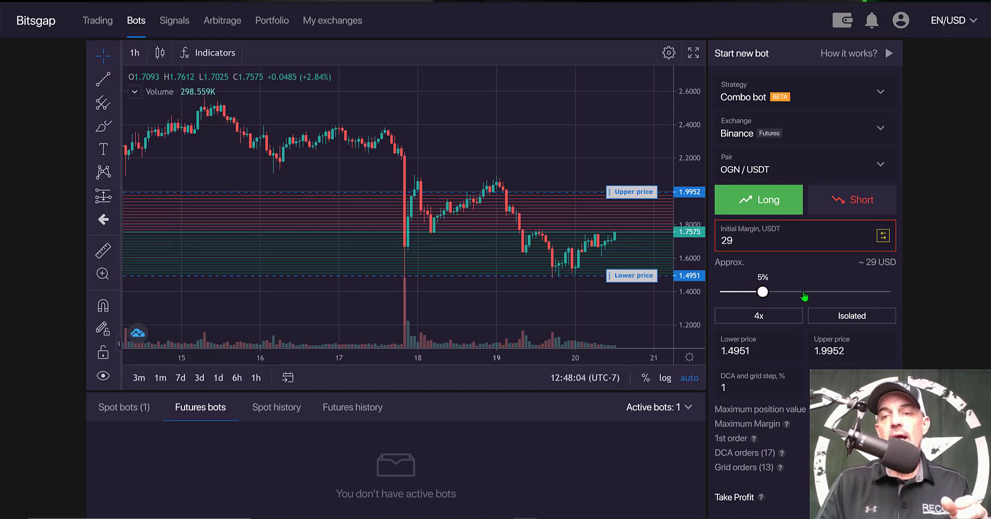
left_click_drag(764, 292, 919, 291)
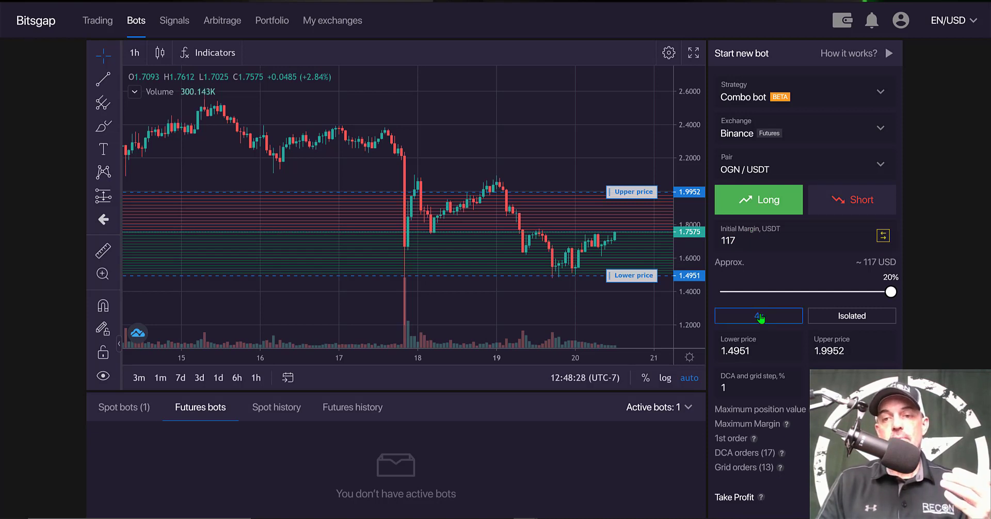
Step: Confirm 4x leverage and the Isolated margin mode for the OGN / USDT bot
left_click(758, 316)
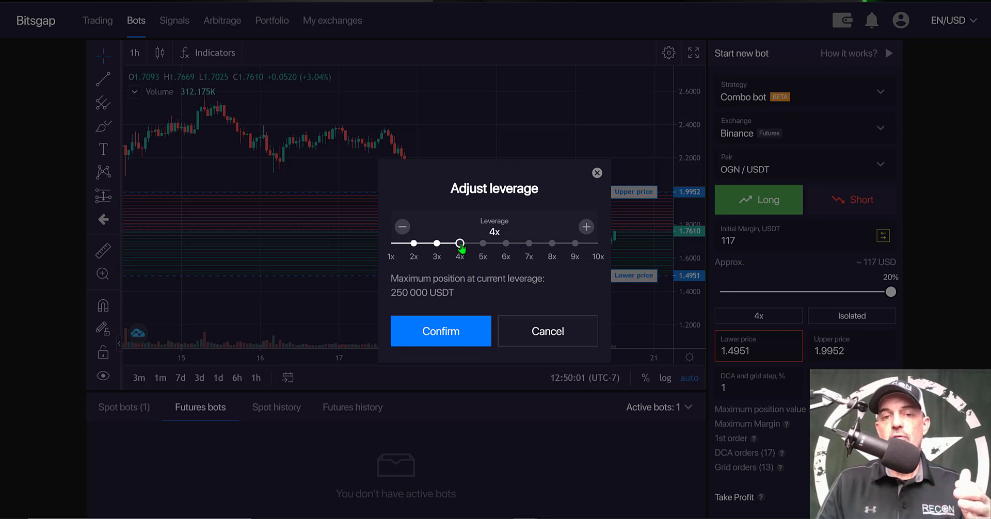
left_click(455, 331)
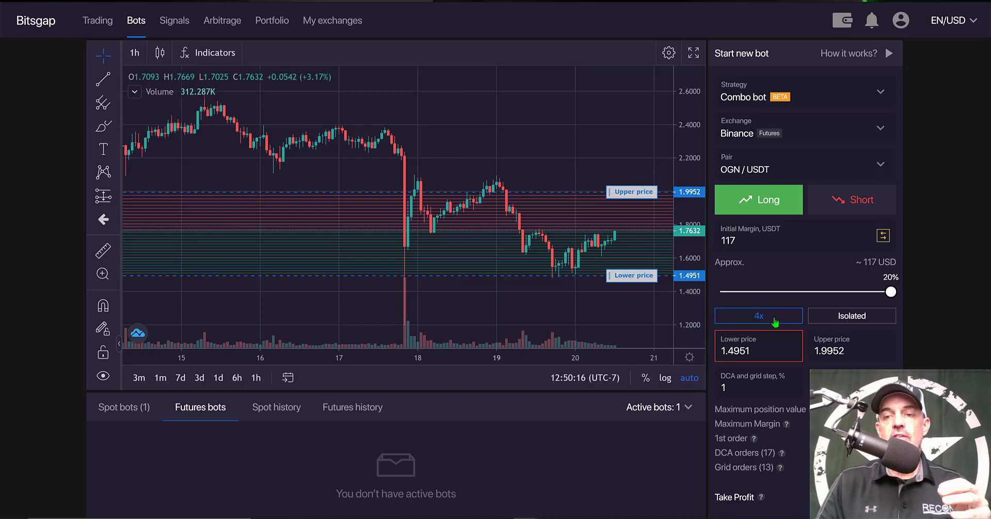
left_click(859, 316)
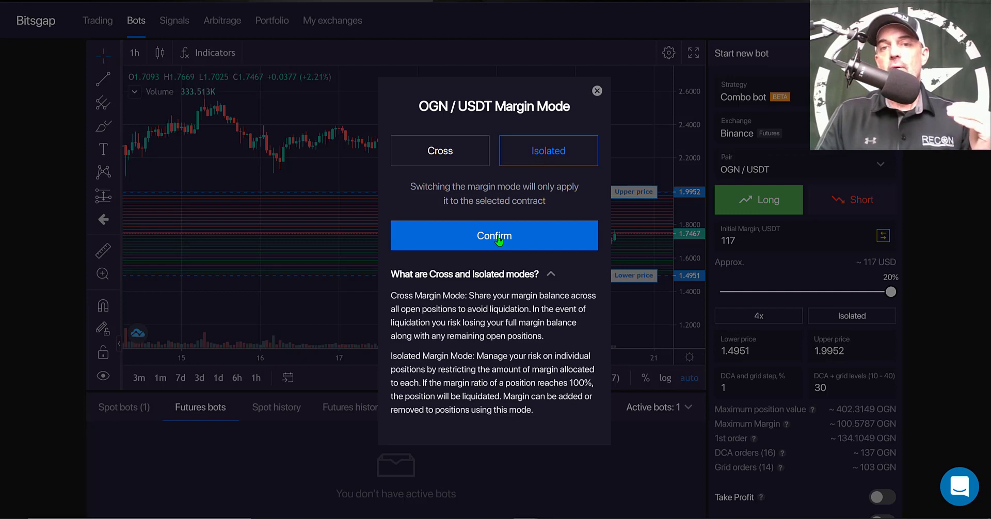
left_click(500, 238)
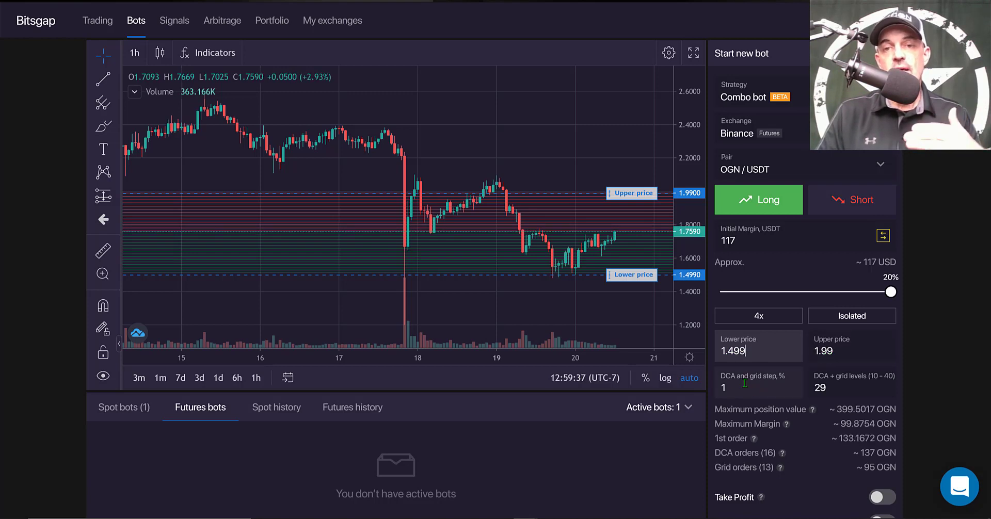
Step: Try 40 DCA + grid levels between the 1.499 lower and 1.99 upper prices
left_click(623, 206)
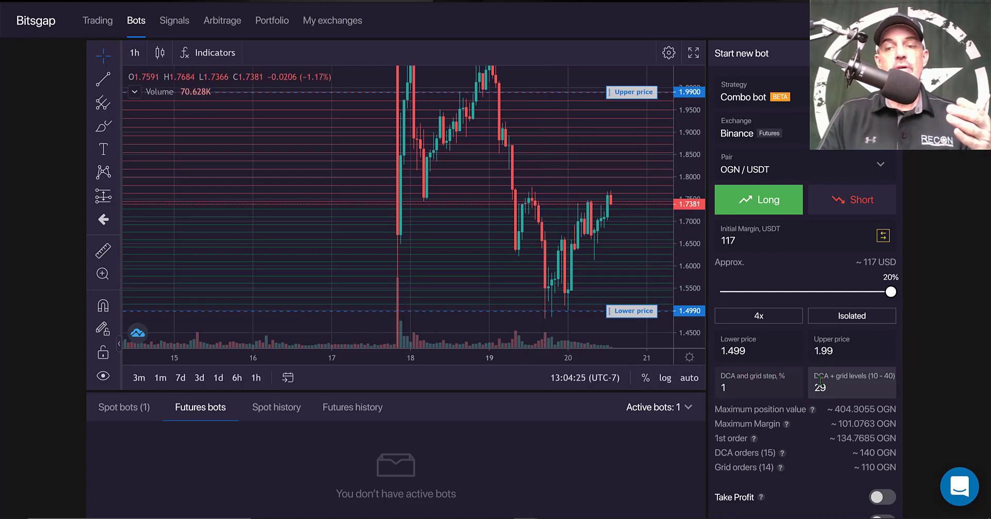
double_click(821, 383)
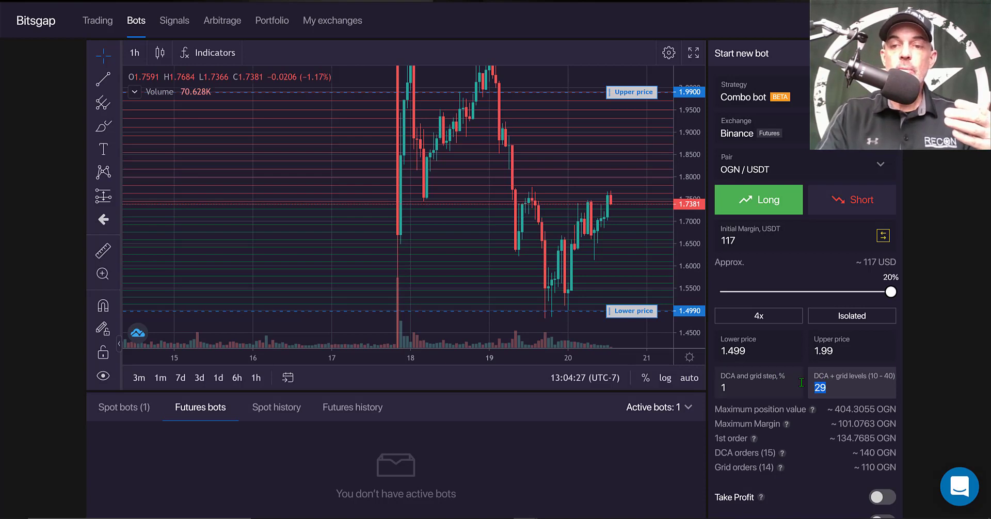
type("40")
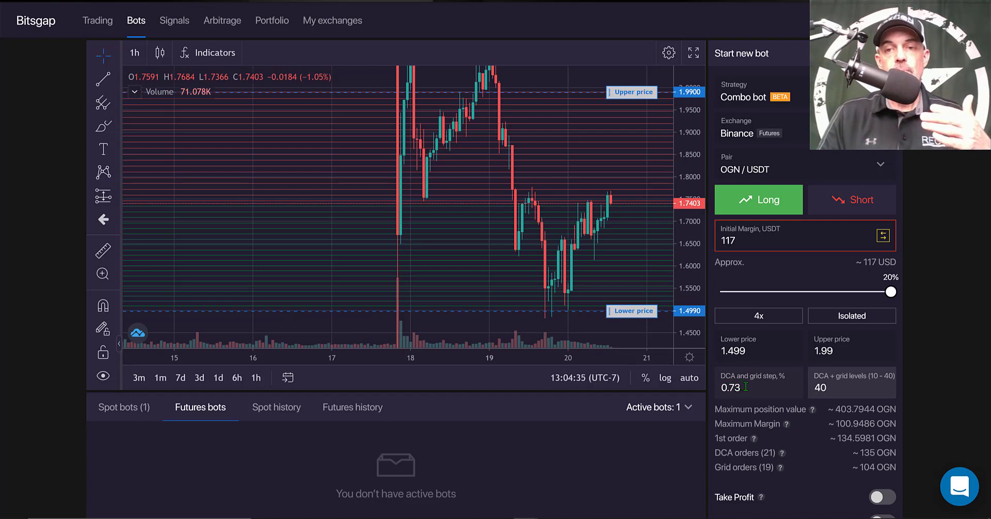
left_click(783, 235)
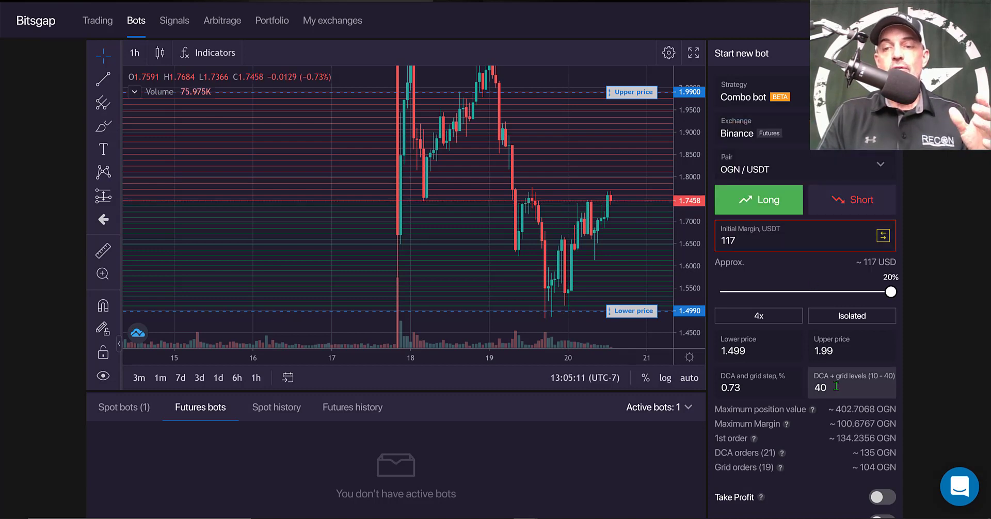
Step: Try 35 DCA + grid levels for the bot, and settle on 34
left_click_drag(836, 386, 816, 387)
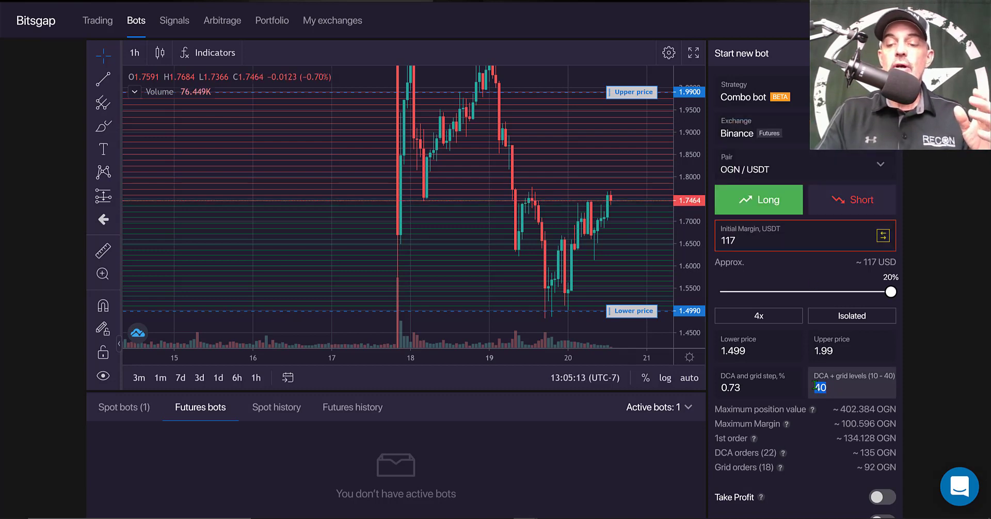
type("35")
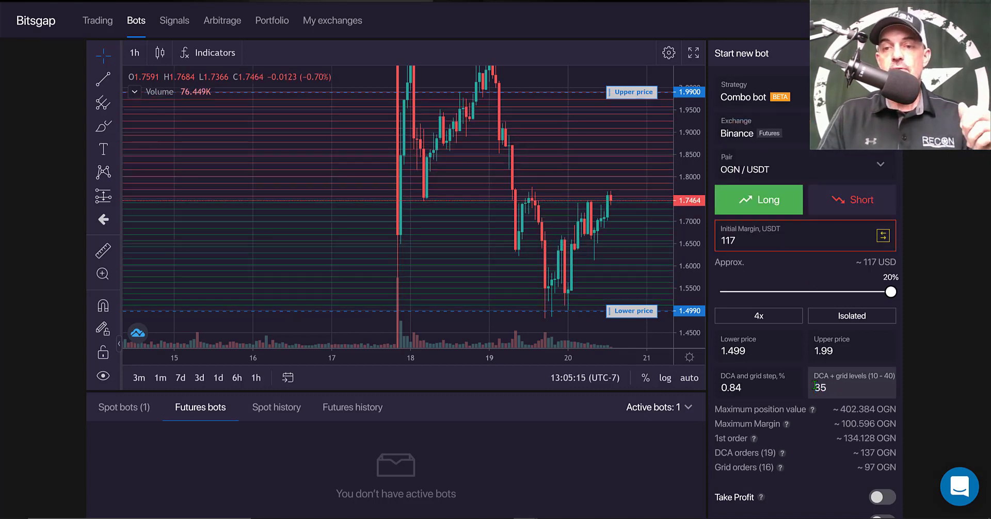
key("BackSpace")
type("4")
key("shift+Tab")
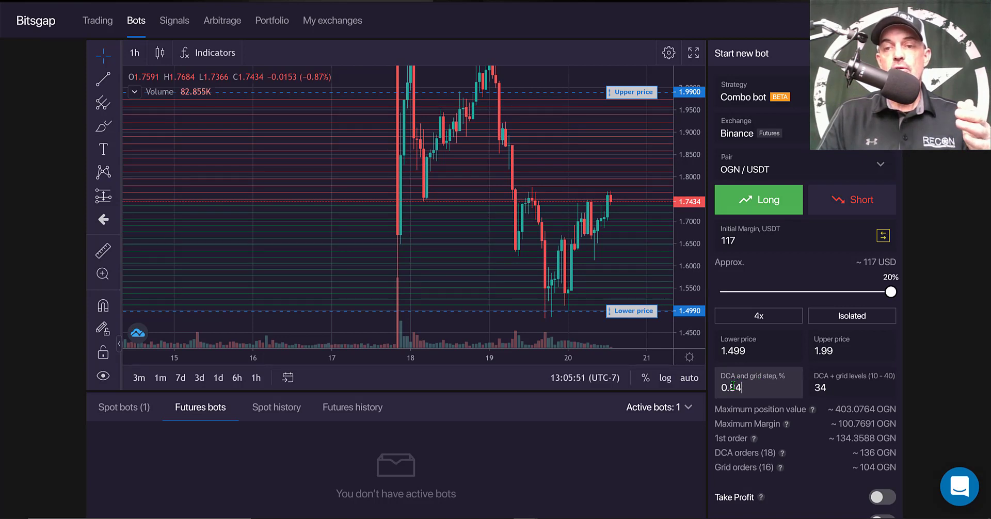
Step: Run a backtest of the OGN / USDT bot settings, review its 3, 7 and 30 day results, and close it
left_click(933, 347)
scroll(932, 347, "down", 2)
scroll(933, 349, "down", 2)
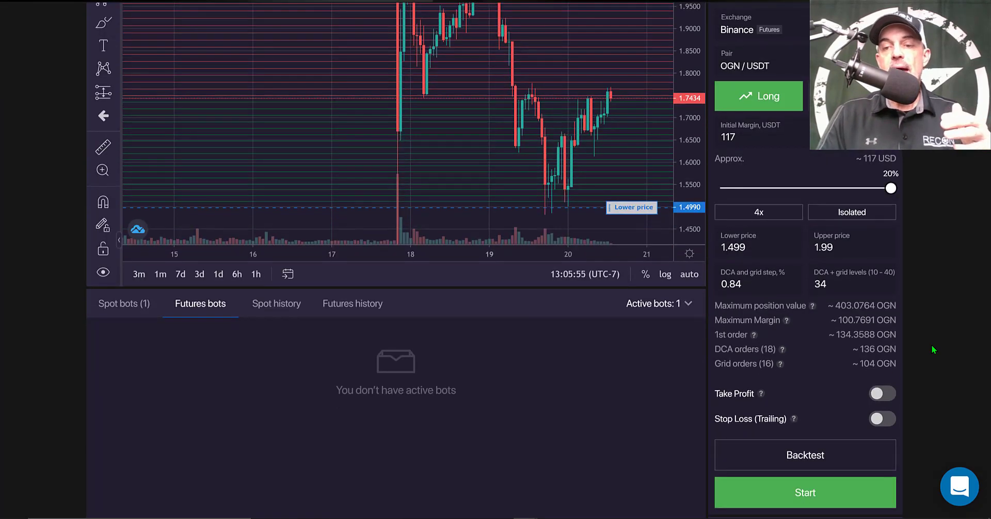
left_click(821, 454)
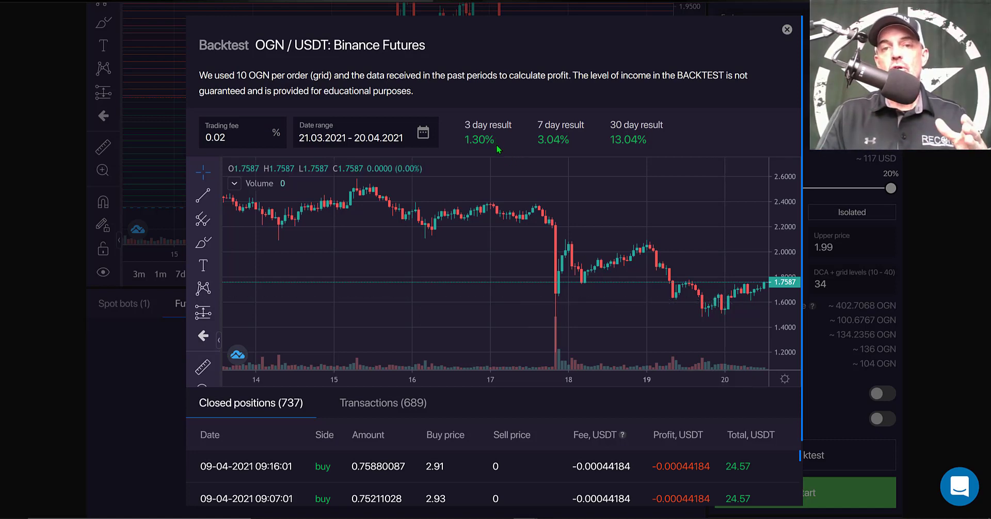
left_click(786, 29)
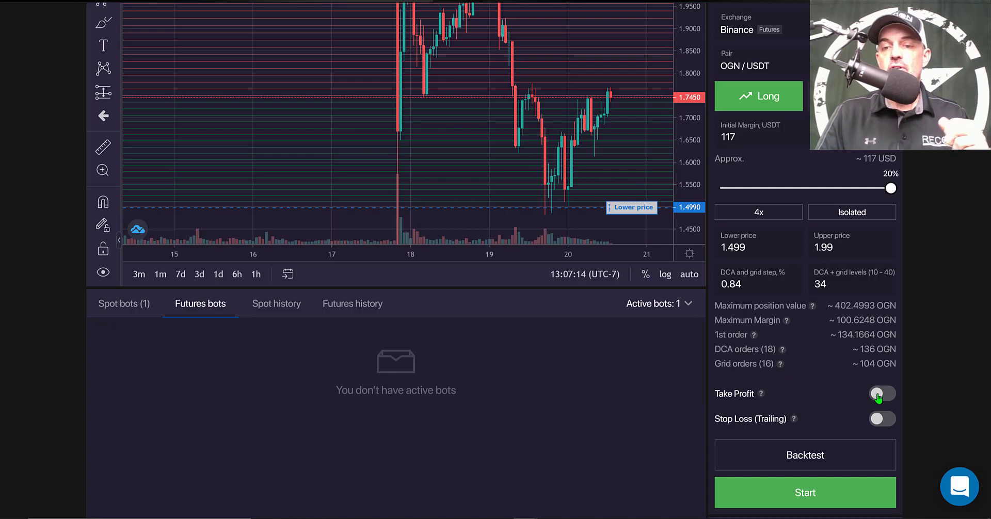
Step: Enable the bot's Take Profit at 2.09 and its trailing Stop Loss at 1.44
left_click(877, 395)
mouse_move(761, 394)
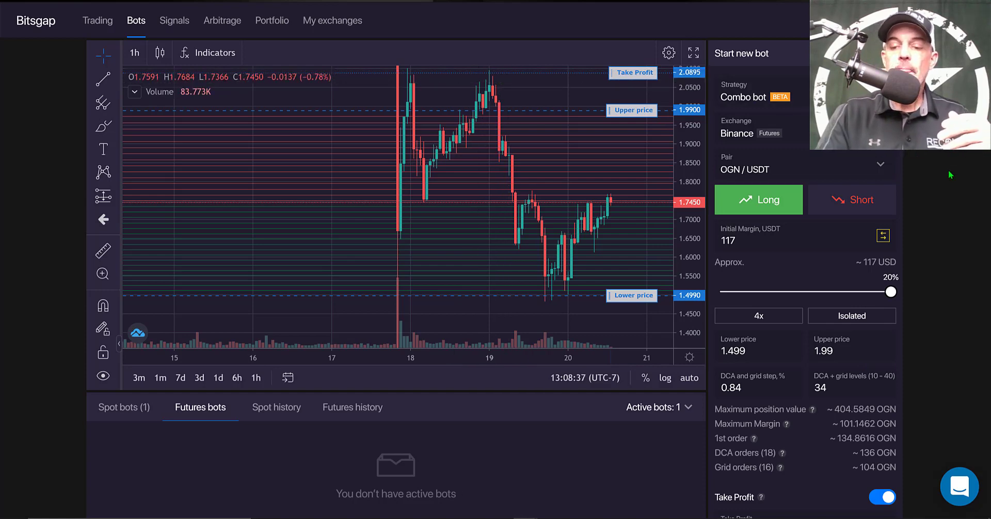
scroll(749, 98, "down", 3)
left_click(886, 430)
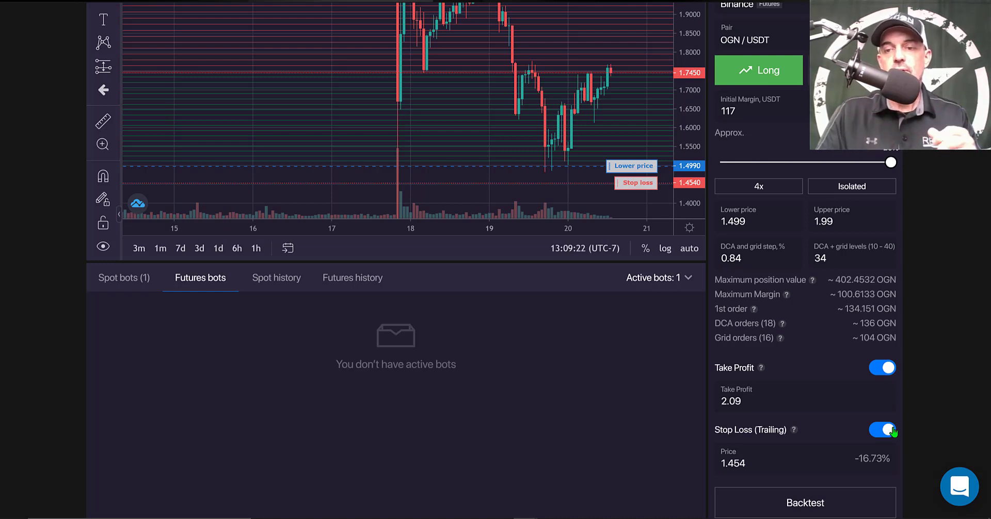
left_click(757, 459)
key("BackSpace")
key("BackSpace")
type("4")
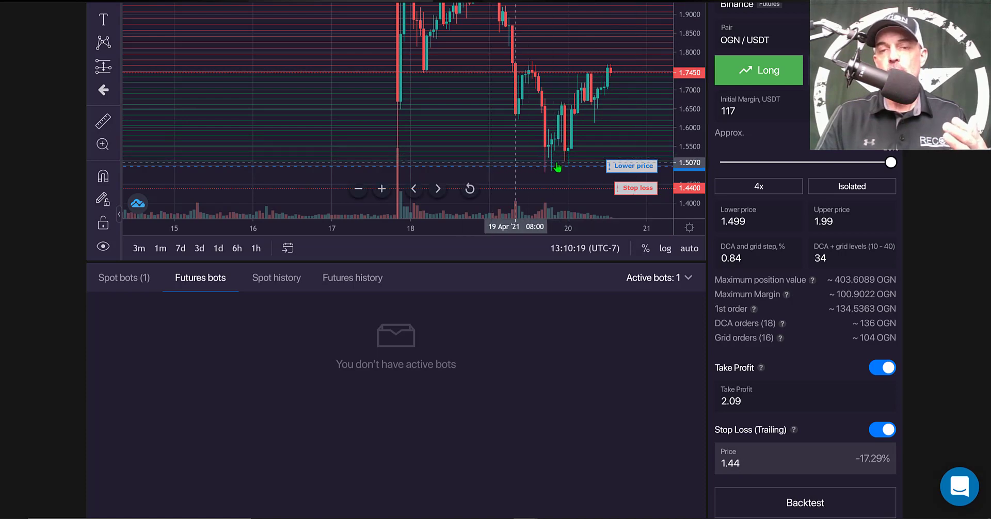
Step: Review the bot settings and the explanations of maximum position value, maximum margin, 1st order, DCA orders and grid orders
scroll(940, 264, "down", 2)
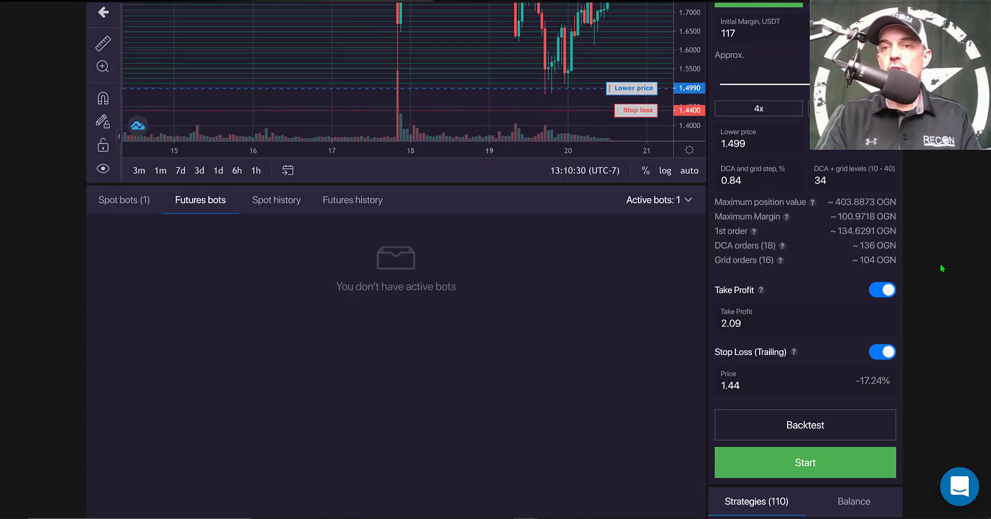
scroll(940, 264, "up", 3)
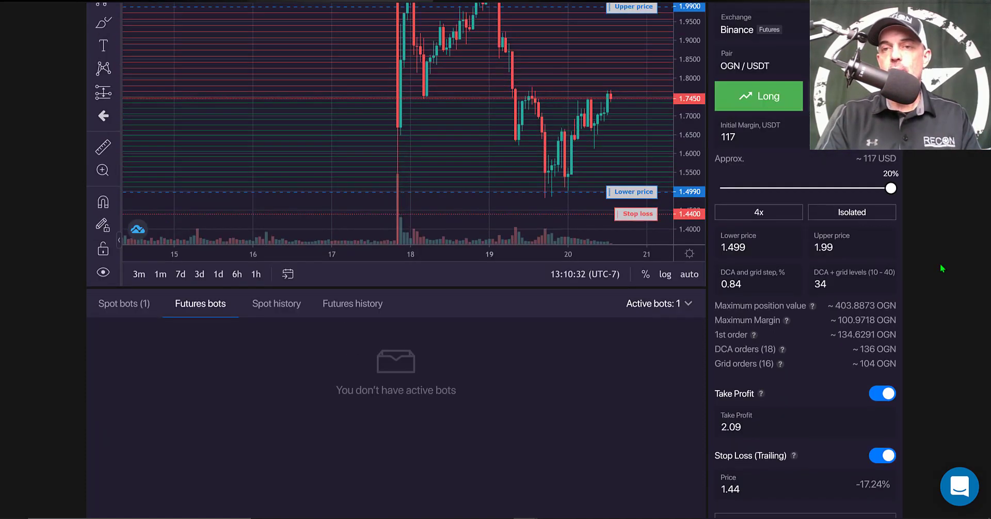
scroll(940, 264, "up", 1)
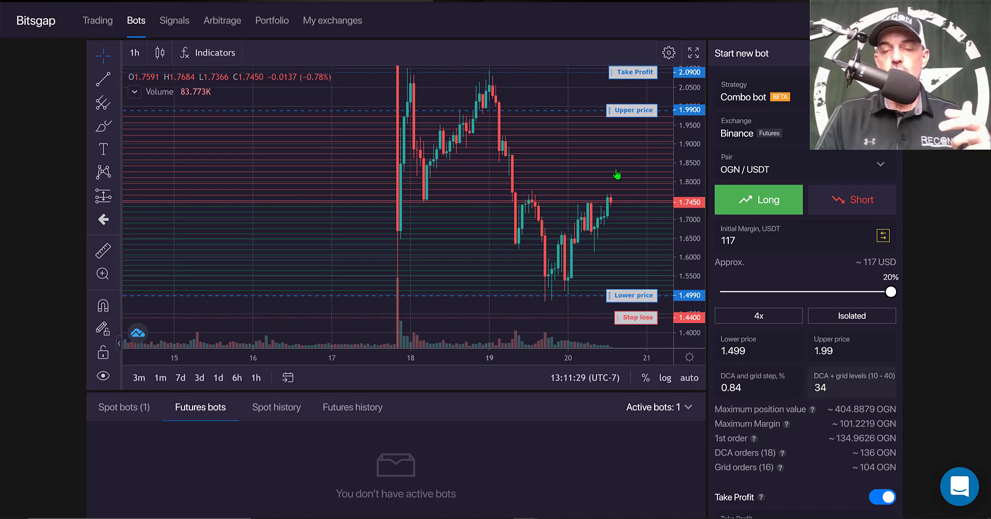
scroll(801, 232, "down", 3)
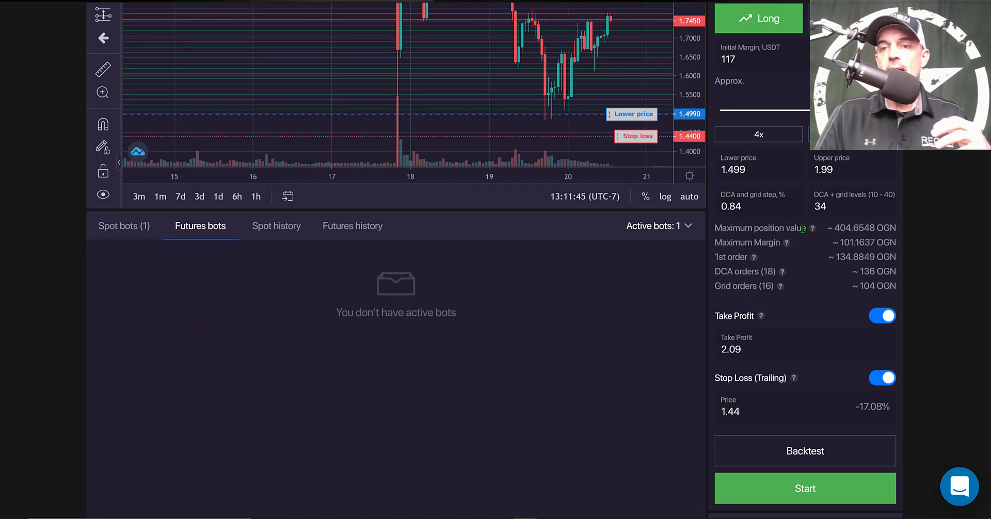
mouse_move(812, 229)
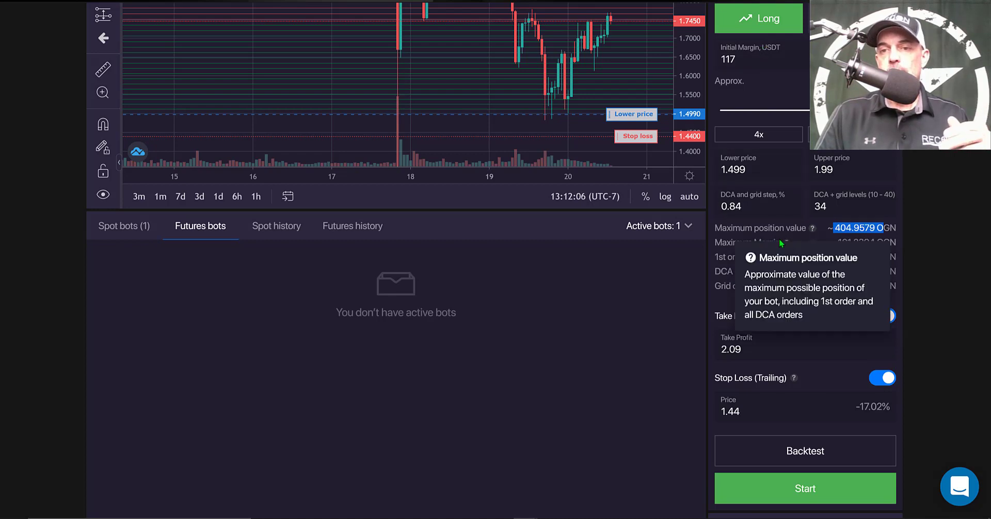
left_click_drag(716, 242, 781, 243)
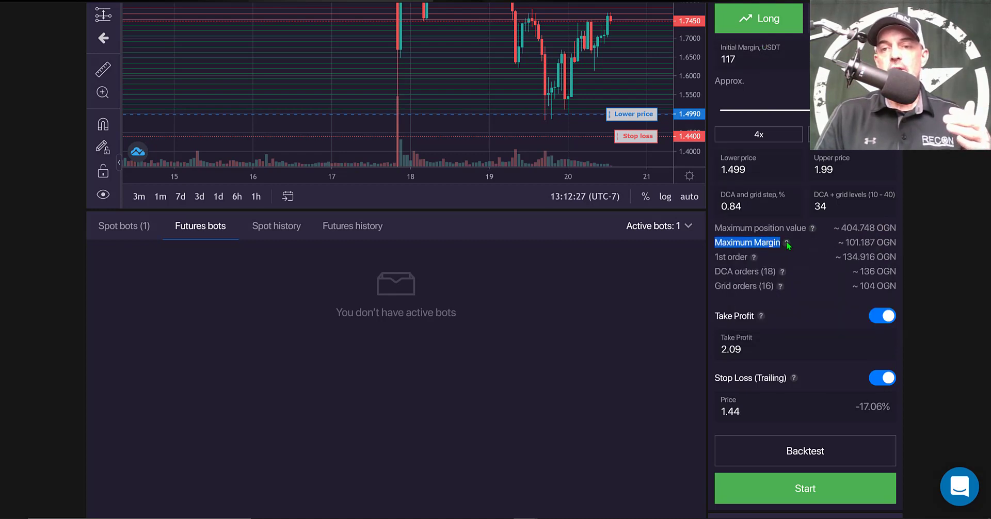
mouse_move(787, 243)
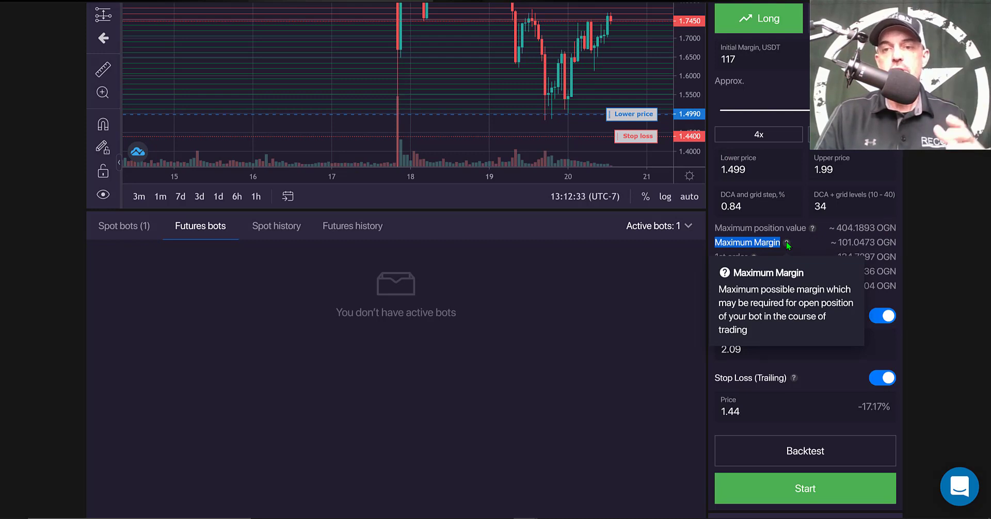
mouse_move(756, 257)
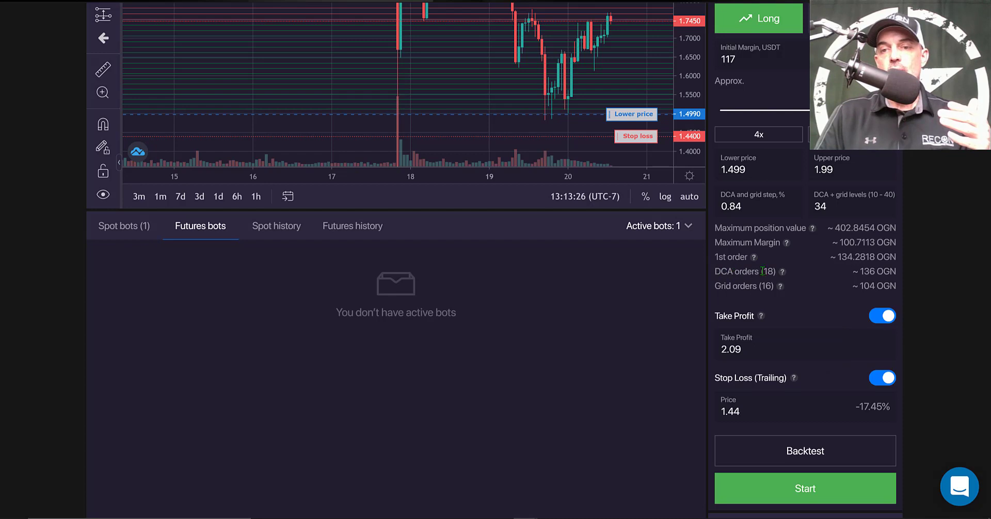
mouse_move(782, 273)
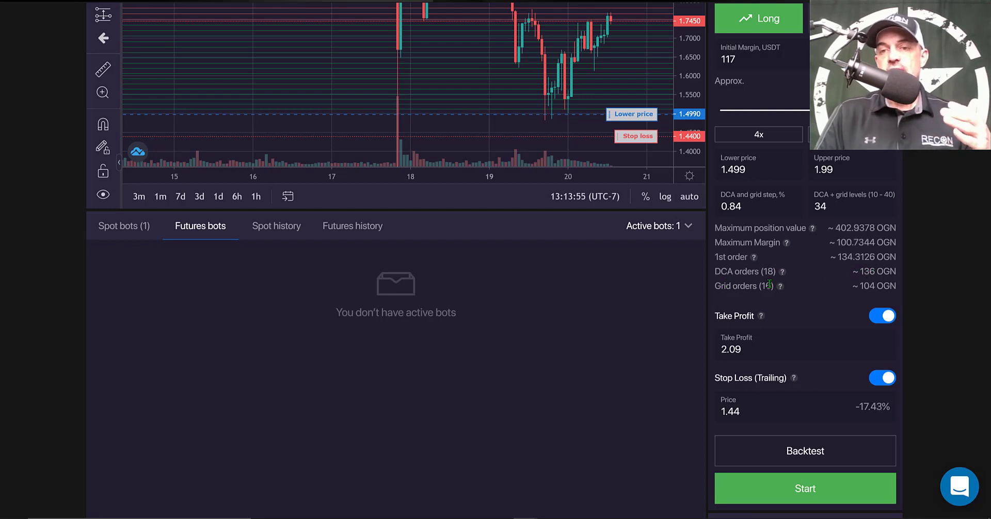
mouse_move(781, 287)
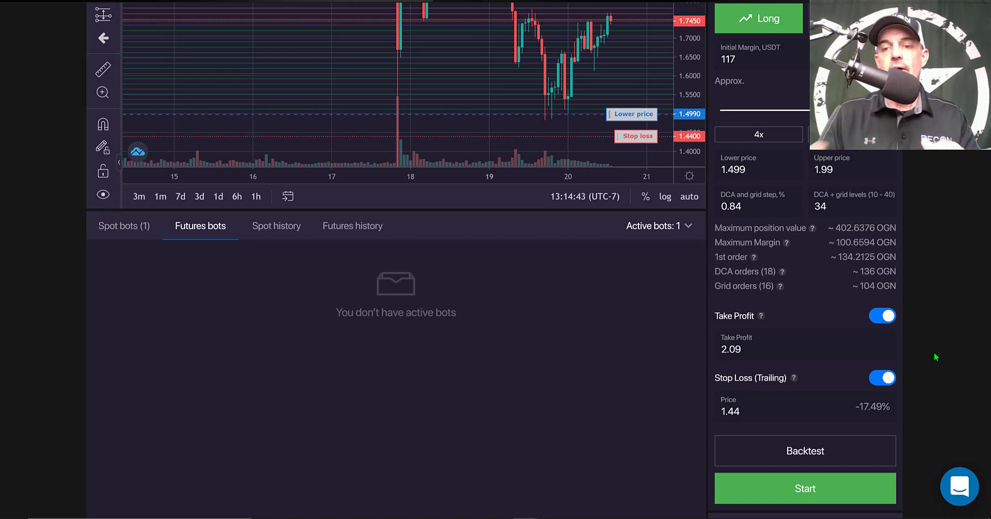
Step: Start the configured OGN / USDT Combo bot on Binance Futures
left_click(811, 491)
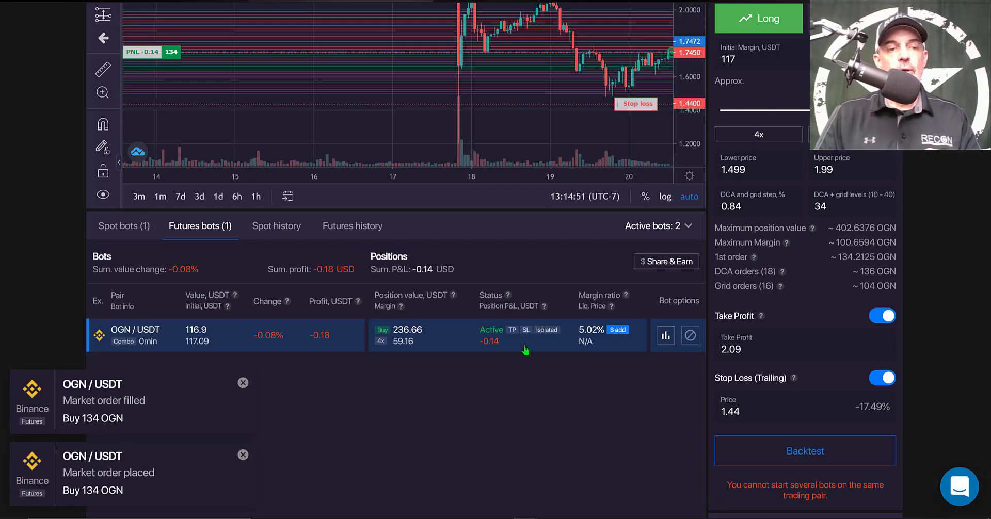